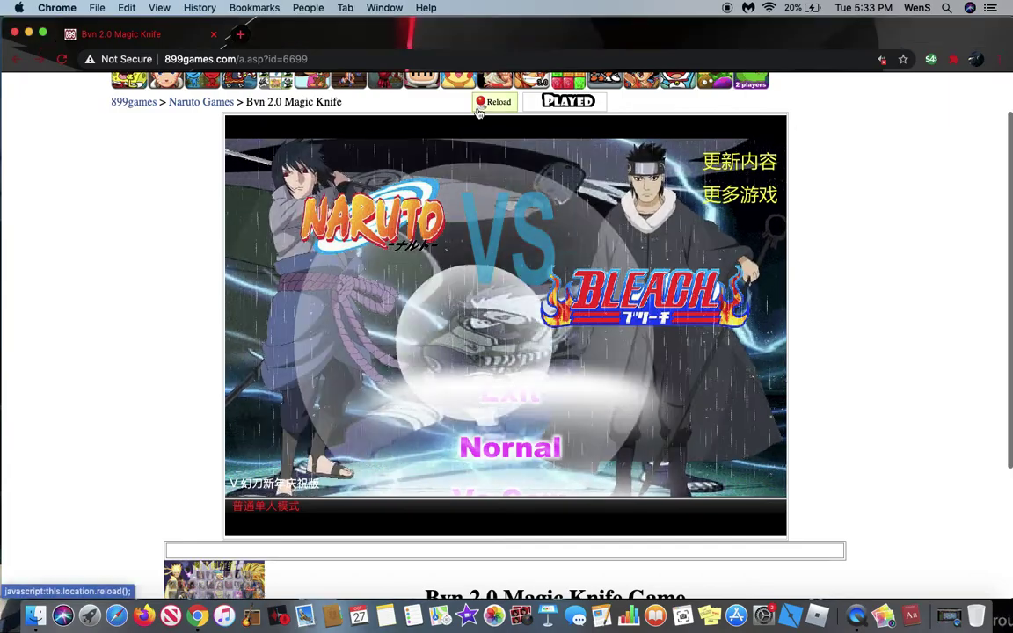
click(479, 112)
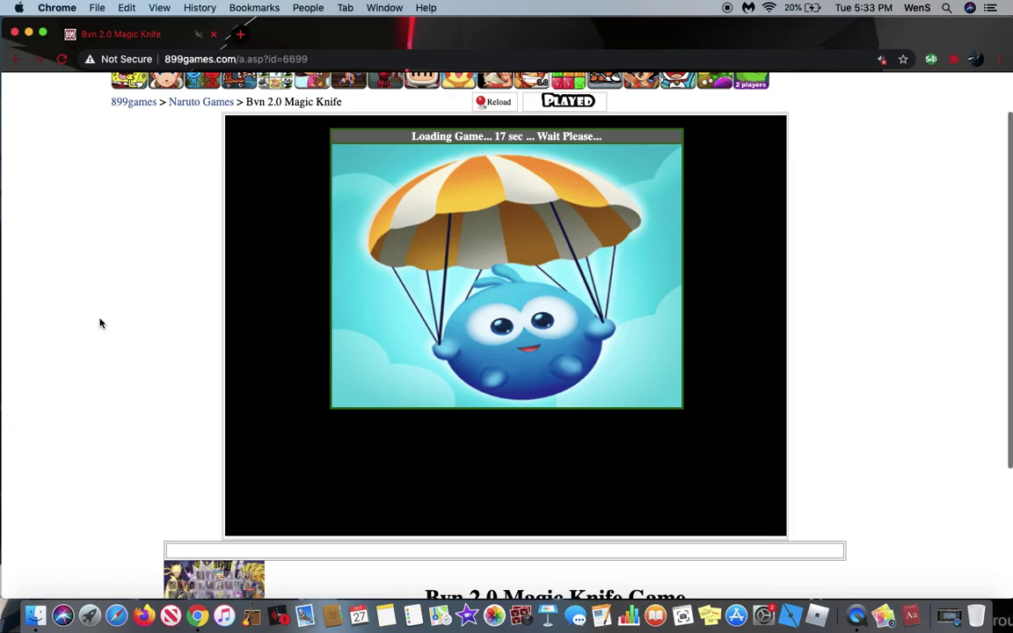
Reload the game page and unmute the game site's sound from the tab menu
right_click(124, 33)
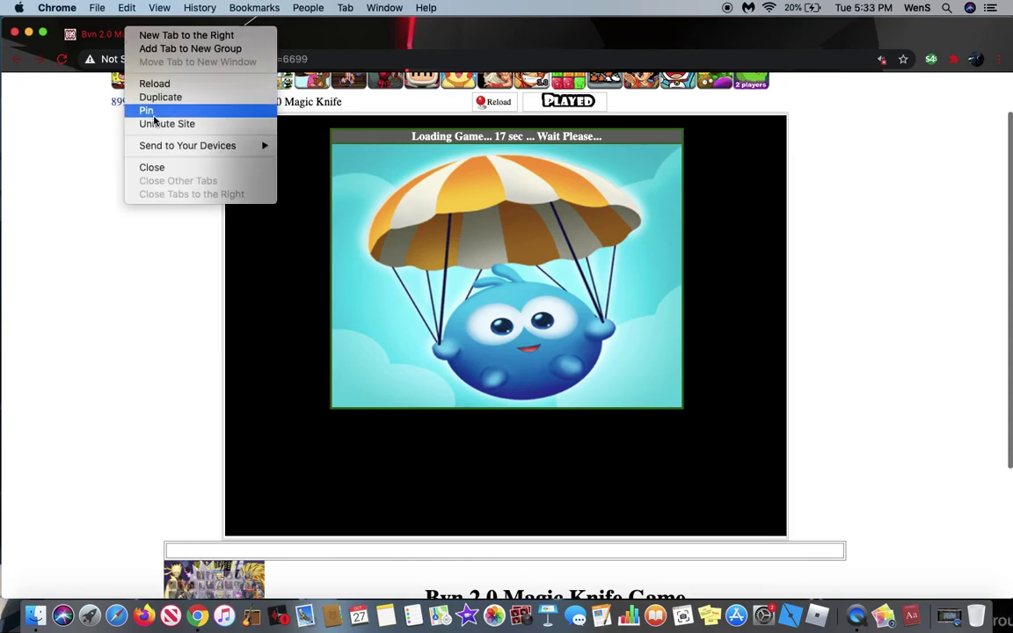
click(153, 121)
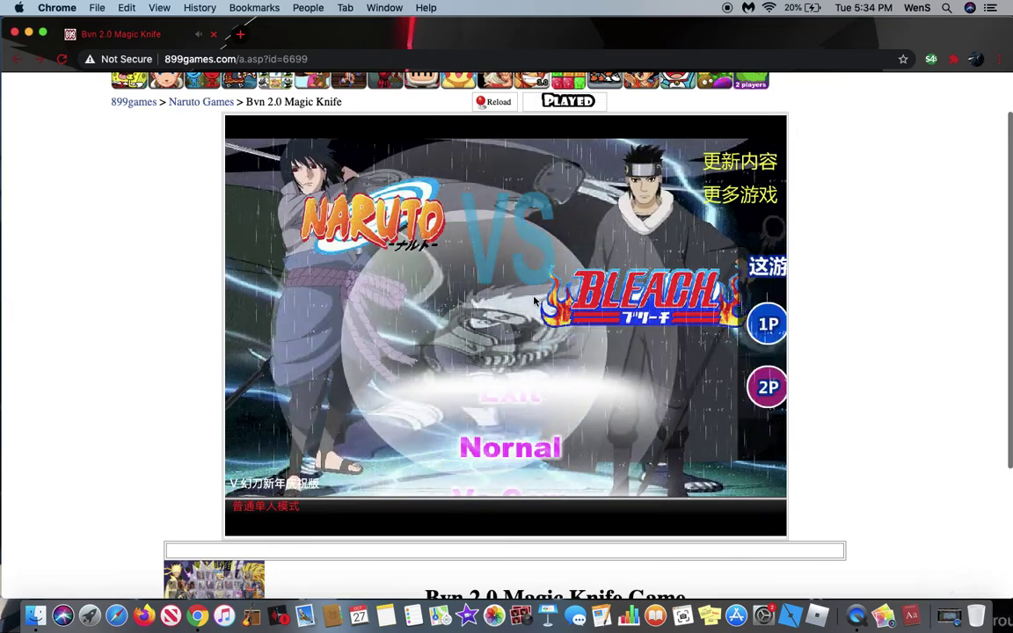
Open character select, steer Player2's cursor onto Naruto, and confirm both fighters
key(j)
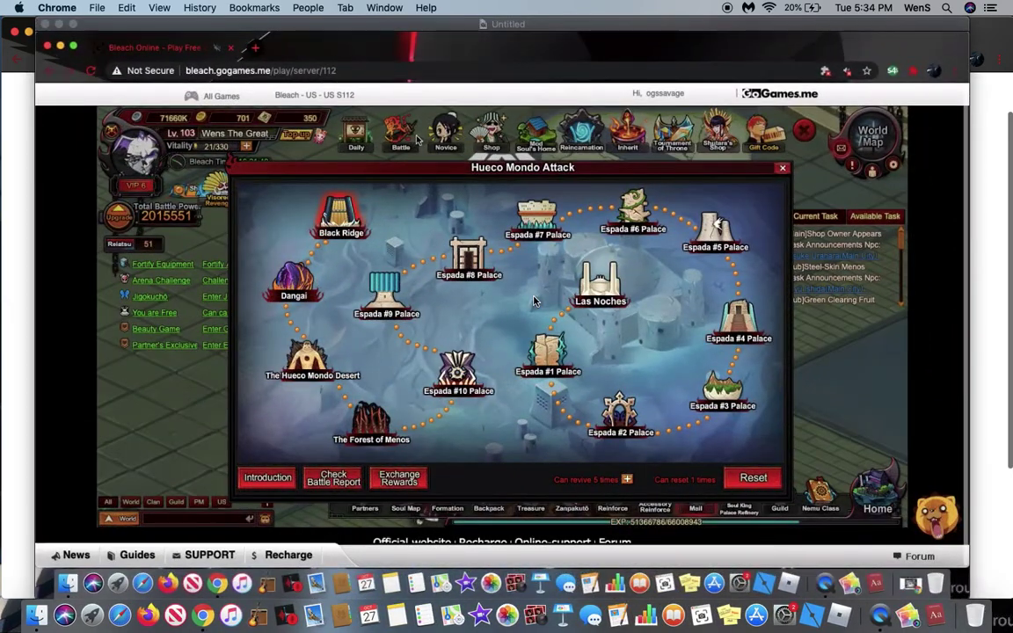
key(Up)
key(Up)
key(Right)
key(Right)
key(Right)
key(Down)
key(Down)
key(Left)
key(Left)
key(Left)
key(Up)
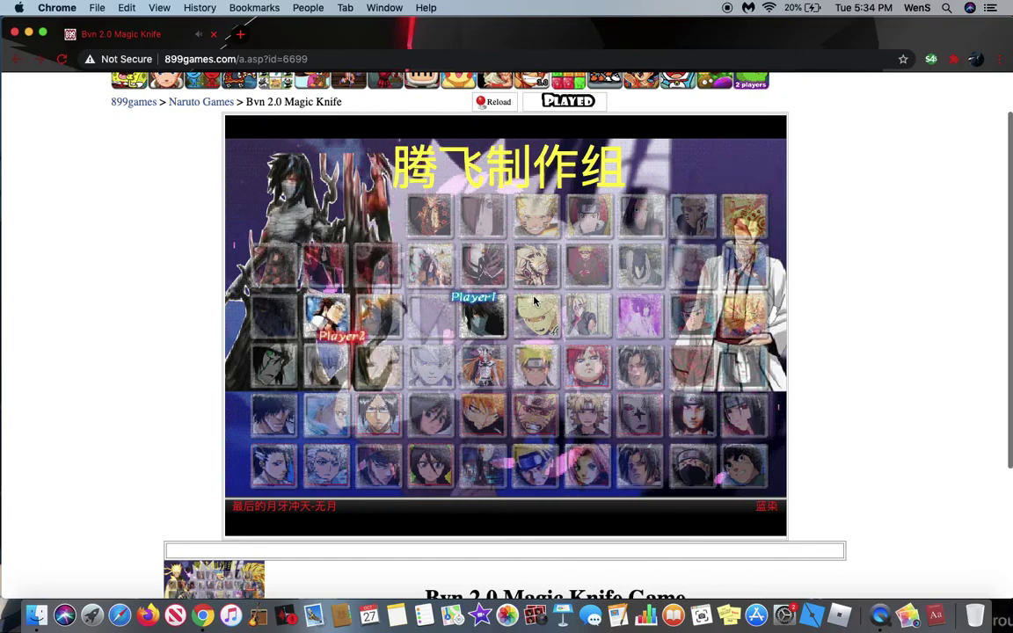
key(Right)
key(Right)
key(Up)
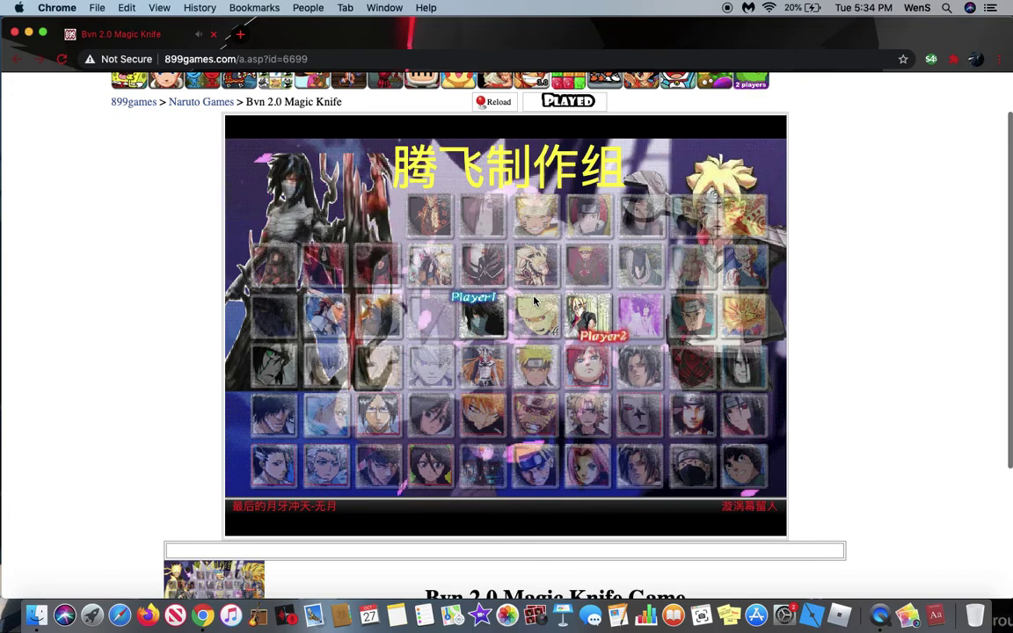
key(Right)
key(Right)
key(Right)
key(Up)
key(Left)
key(Left)
key(Left)
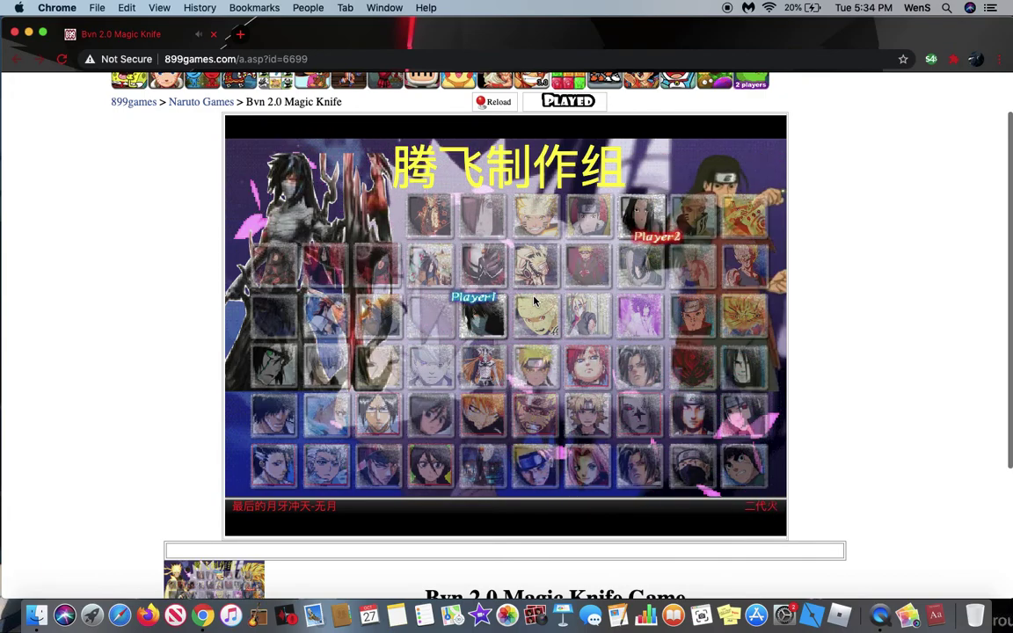
key(Return)
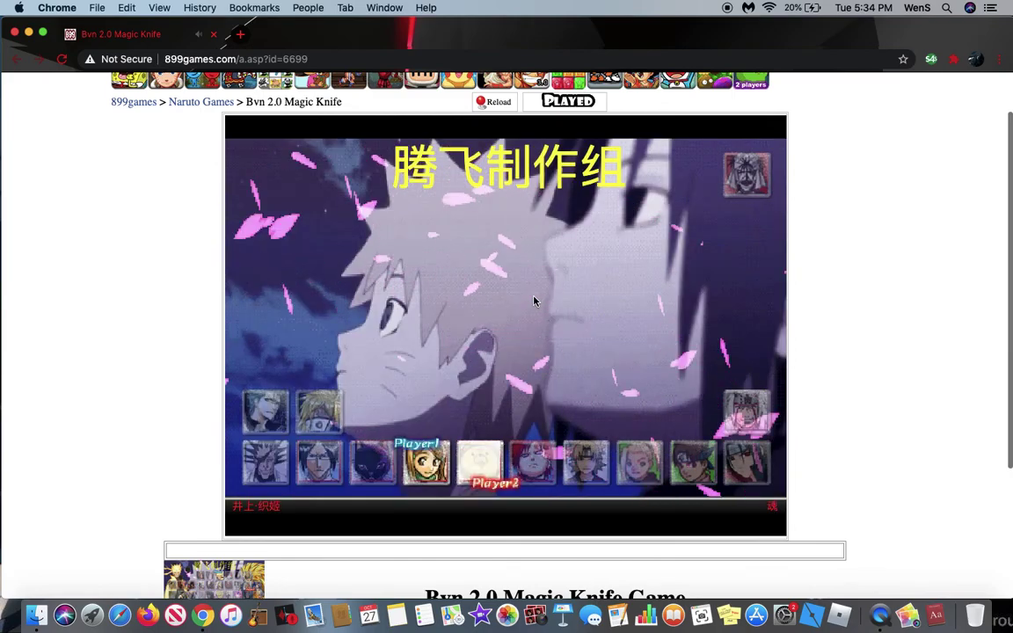
Start the match and hit Naruto with rush combos and two shadow special attacks
key(Return)
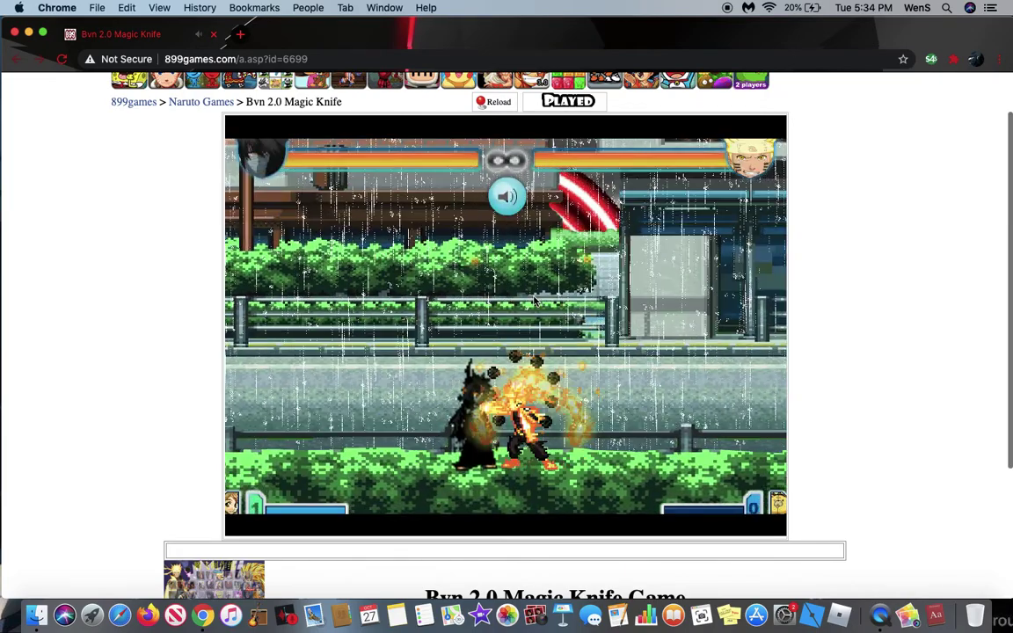
key(j)
key(j)
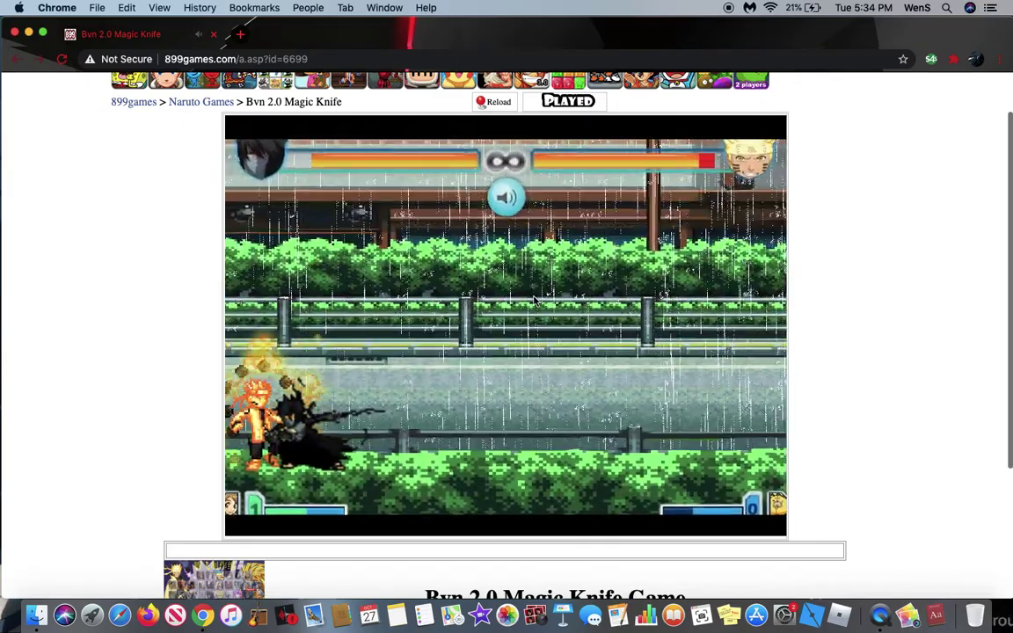
key(j)
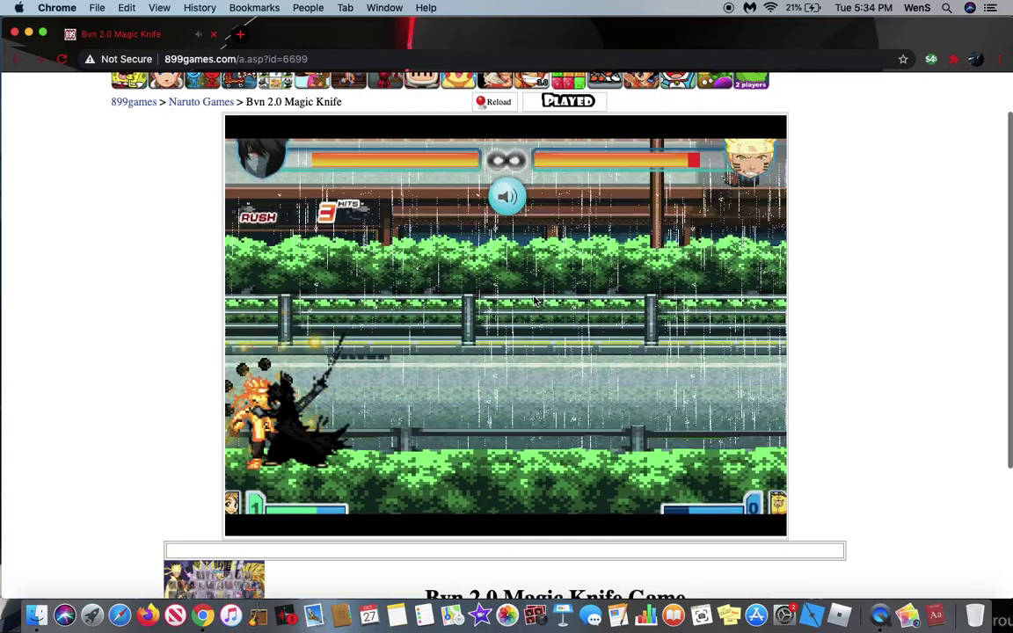
key(j)
key(j)
key(i)
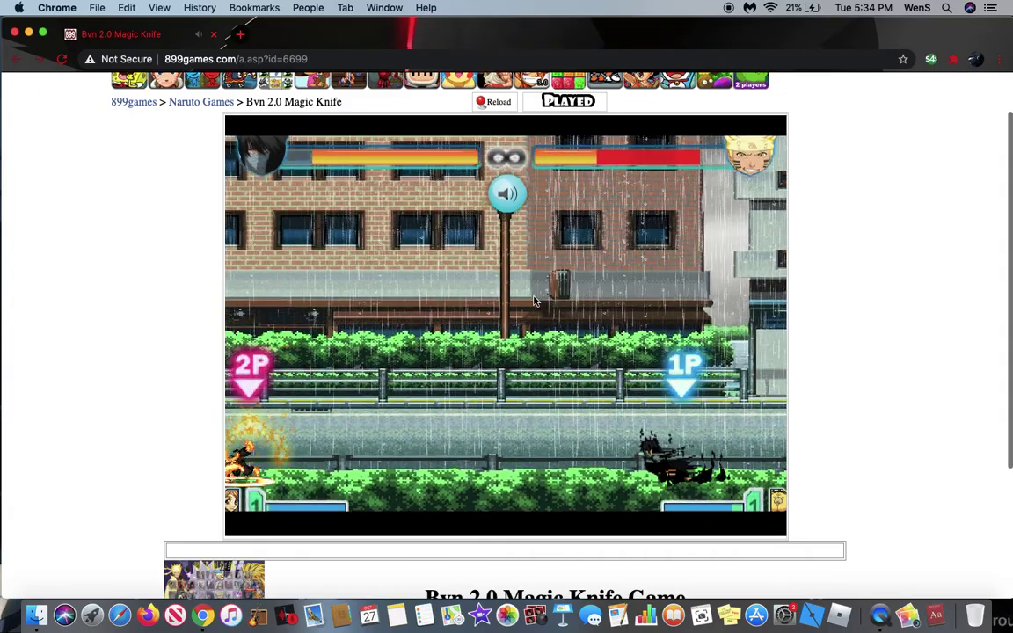
key(i)
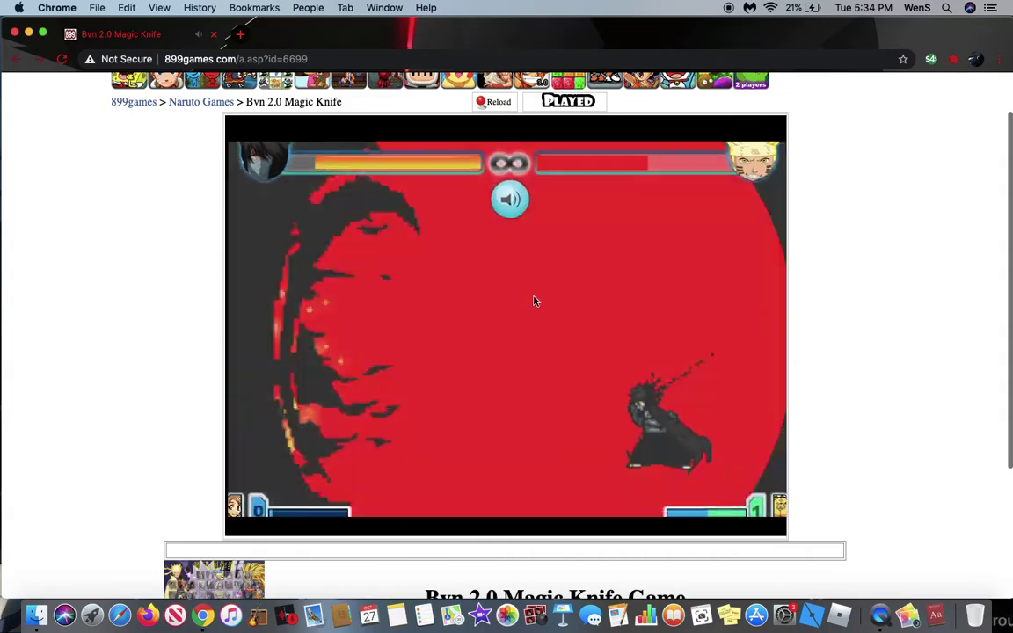